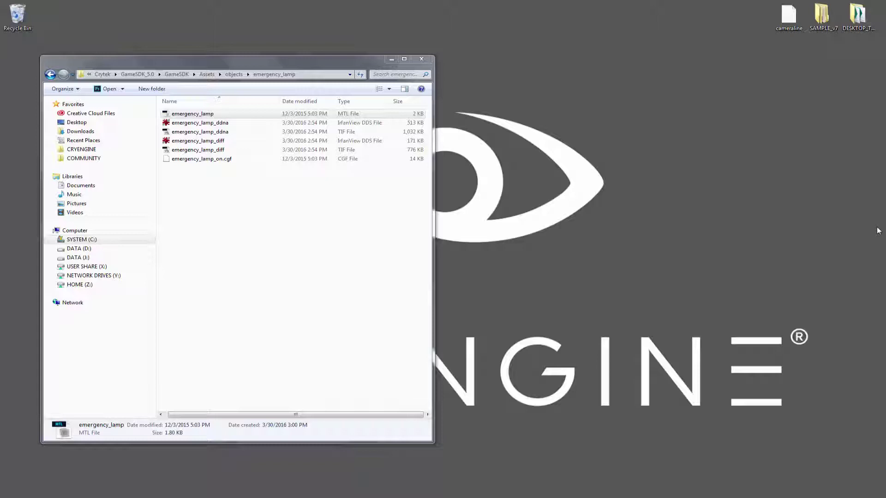
Step: Open the emergency_lamp material file in Notepad++
{"action": "left_click", "coordinate": [348, 192]}
{"action": "left_click", "coordinate": [203, 116]}
{"action": "right_click", "coordinate": [203, 115]}
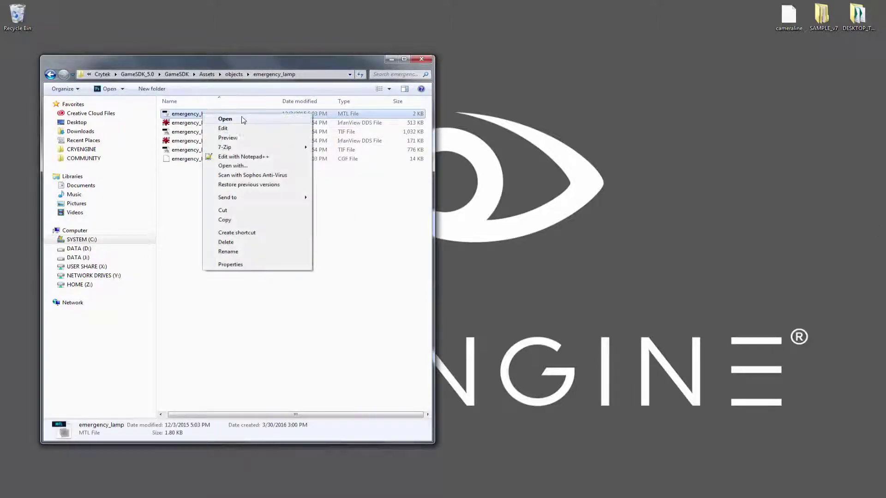
{"action": "left_click", "coordinate": [252, 159]}
{"action": "left_click_drag", "start_coordinate": [403, 1], "coordinate": [431, 38]}
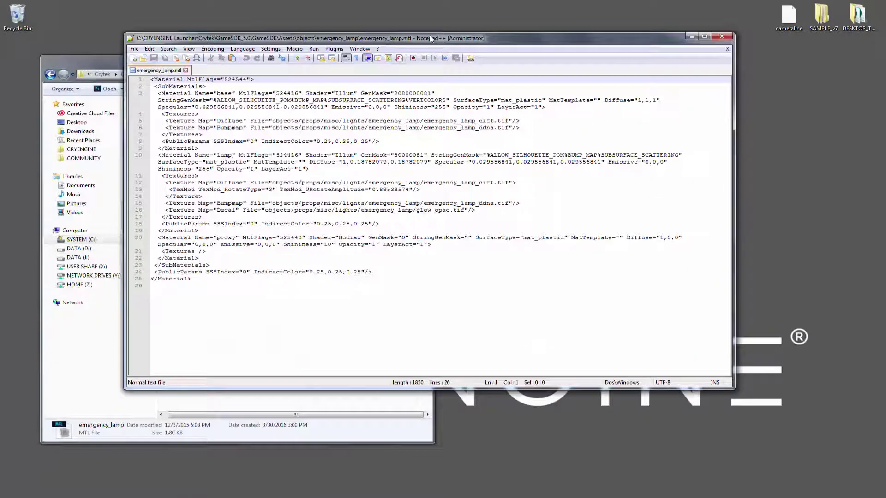
Step: Set the file's syntax highlighting to XML, then maximize the editor window and enlarge the text for reading
{"action": "left_click", "coordinate": [242, 48]}
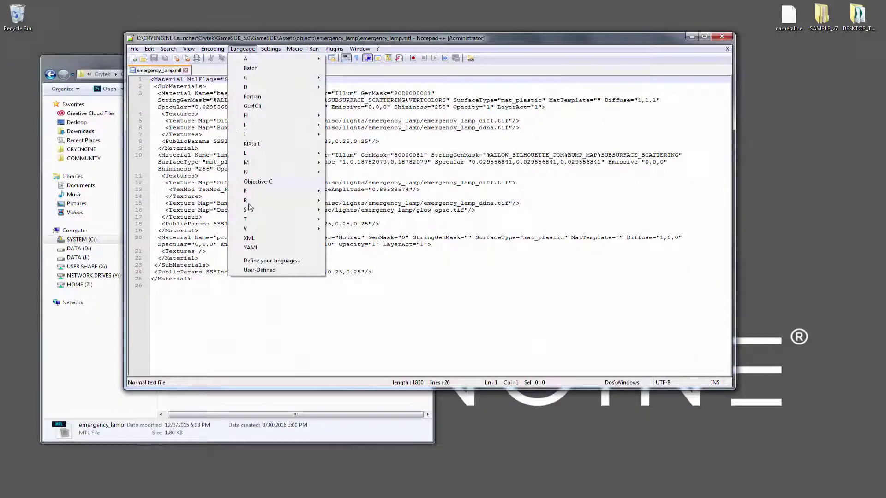
{"action": "left_click", "coordinate": [260, 240]}
{"action": "left_click", "coordinate": [705, 37]}
{"action": "key", "text": "ctrl+End"}
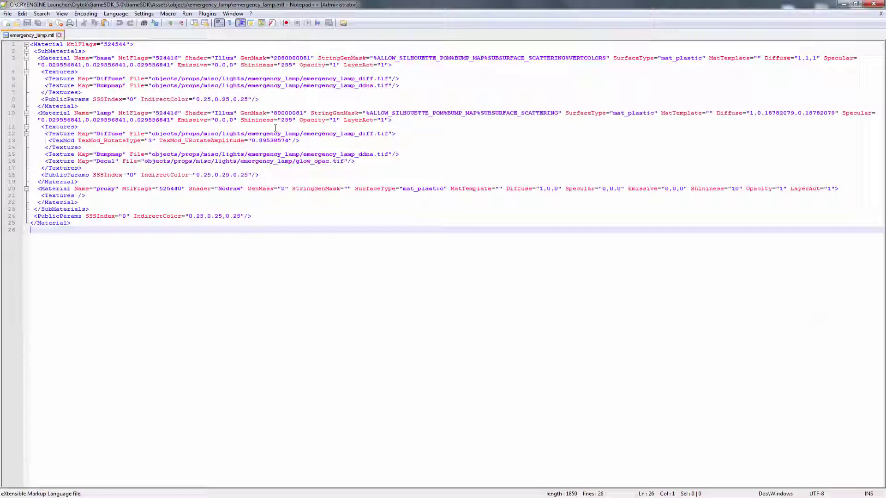
{"action": "scroll", "coordinate": [276, 128], "scroll_direction": "up", "scroll_amount": 2, "text": "ctrl"}
Step: Replace the folder path of the base material's Diffuse and Bumpmap textures with ".", giving ./emergency_lamp_diff.tif and ./emergency_lamp_ddna.tif
{"action": "left_click", "coordinate": [649, 95]}
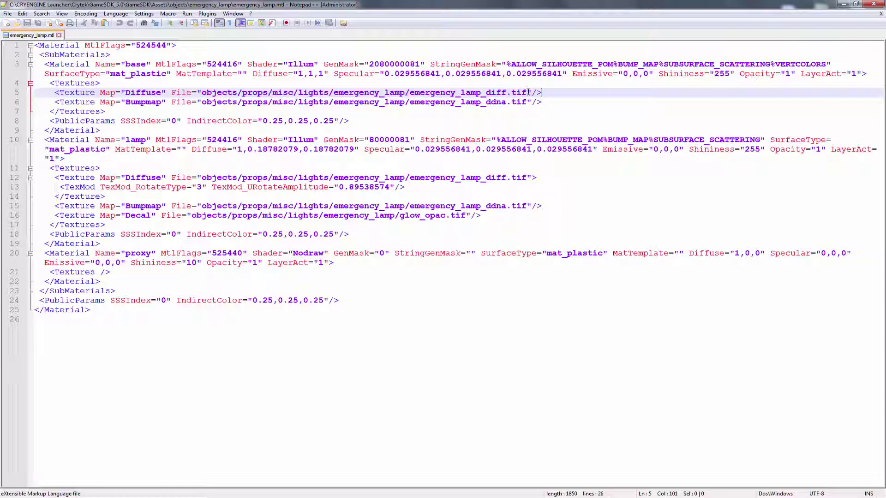
{"action": "left_click_drag", "start_coordinate": [529, 92], "coordinate": [204, 94]}
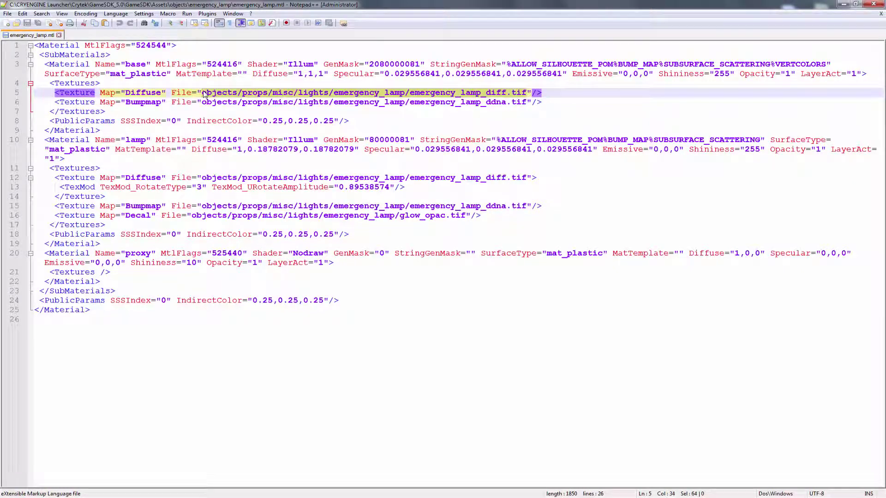
{"action": "left_click", "coordinate": [569, 103]}
{"action": "left_click", "coordinate": [288, 178]}
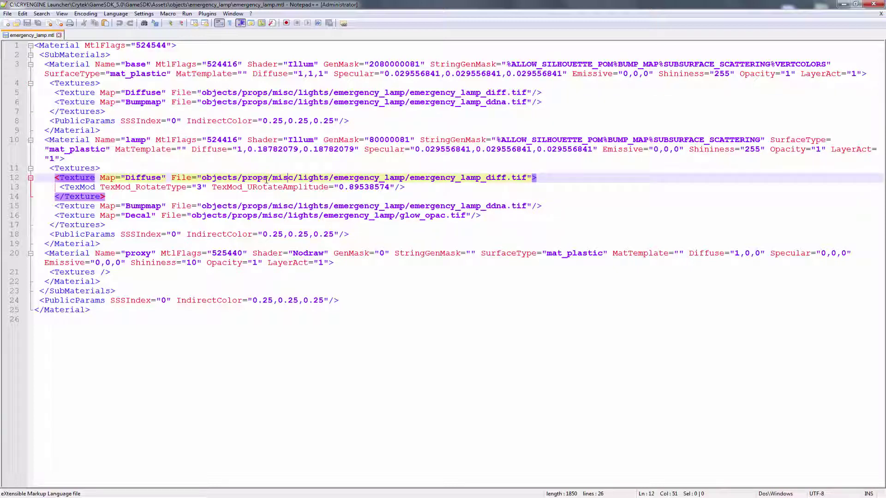
{"action": "left_click", "coordinate": [275, 215]}
{"action": "left_click", "coordinate": [410, 206]}
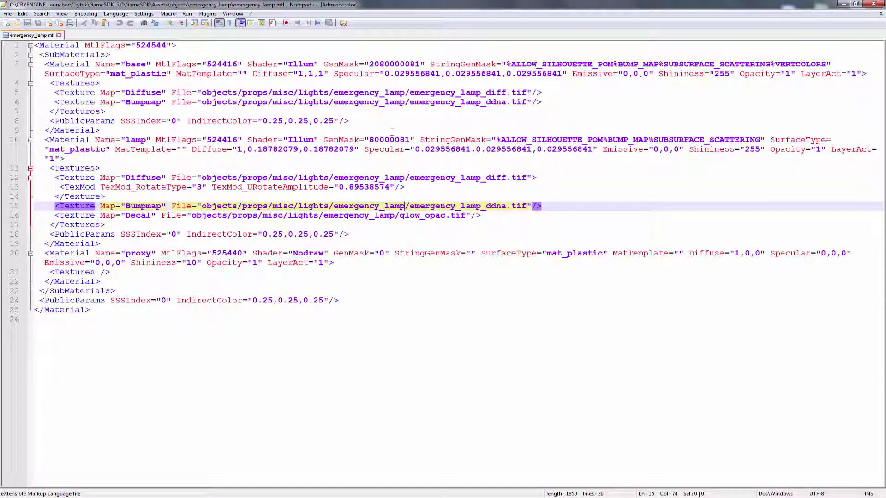
{"action": "left_click_drag", "start_coordinate": [404, 92], "coordinate": [203, 92]}
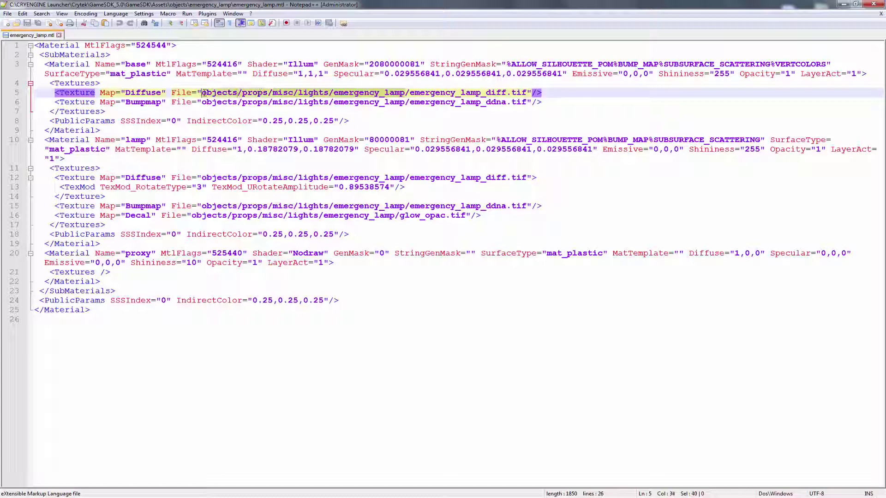
{"action": "type", "text": "."}
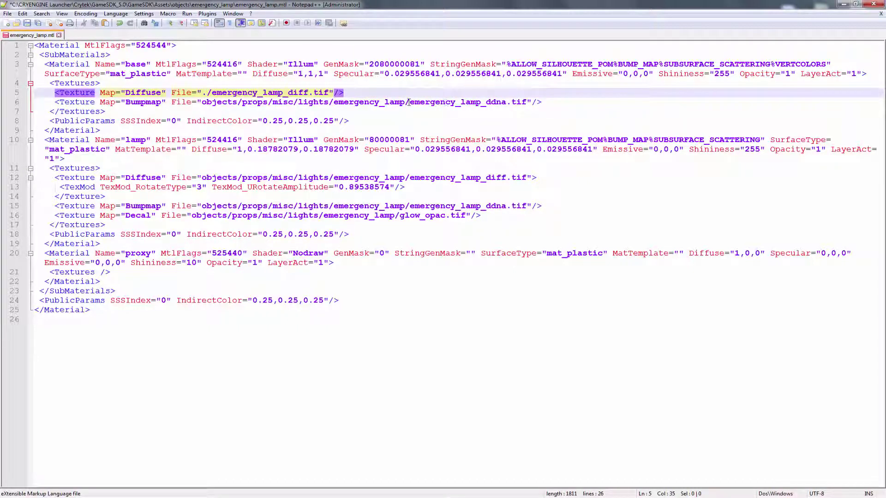
{"action": "left_click_drag", "start_coordinate": [409, 102], "coordinate": [204, 101]}
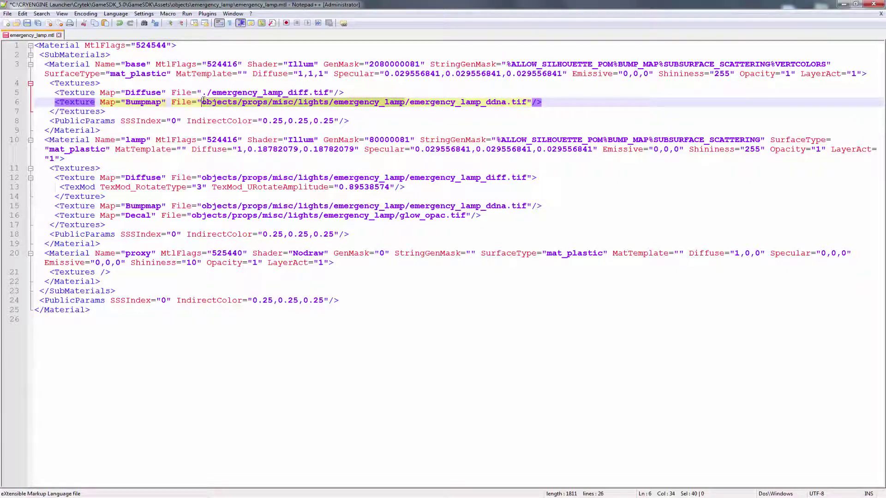
{"action": "type", "text": "."}
Step: Shorten the lamp material's Diffuse, Bumpmap and Decal texture paths to ./emergency_lamp_diff.tif, ./emergency_lamp_ddna.tif and ./glow_opac.tif
{"action": "left_click", "coordinate": [442, 169]}
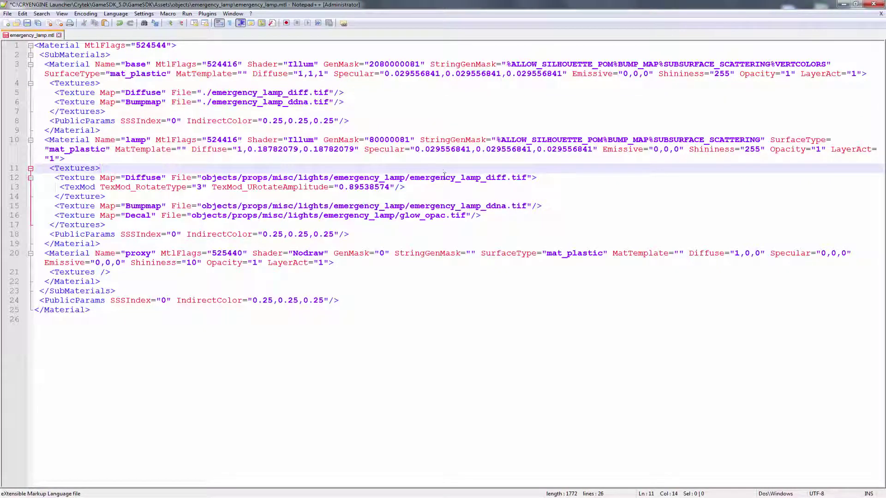
{"action": "left_click_drag", "start_coordinate": [404, 177], "coordinate": [201, 177]}
{"action": "type", "text": "."}
{"action": "left_click", "coordinate": [385, 219]}
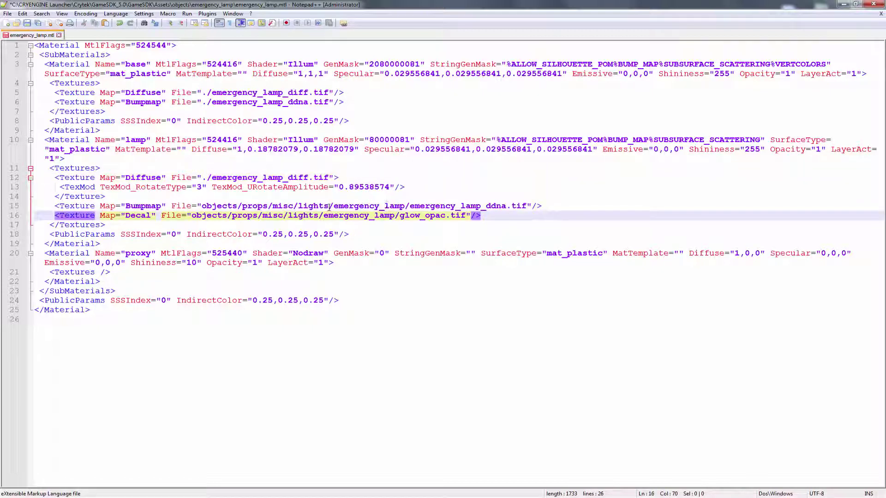
{"action": "left_click_drag", "start_coordinate": [405, 206], "coordinate": [202, 205]}
{"action": "type", "text": "."}
{"action": "left_click_drag", "start_coordinate": [396, 215], "coordinate": [195, 215]}
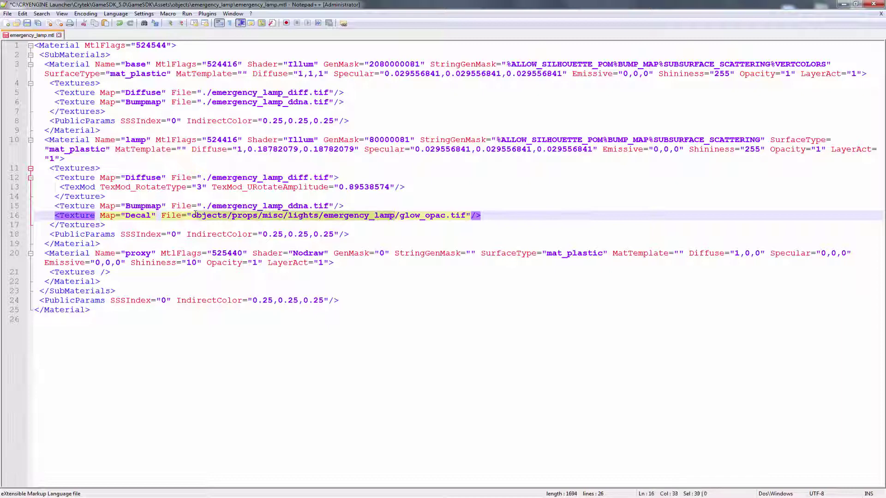
{"action": "type", "text": "."}
Step: Save the edited material file and minimize the editor to return to the emergency_lamp folder
{"action": "left_click", "coordinate": [518, 118]}
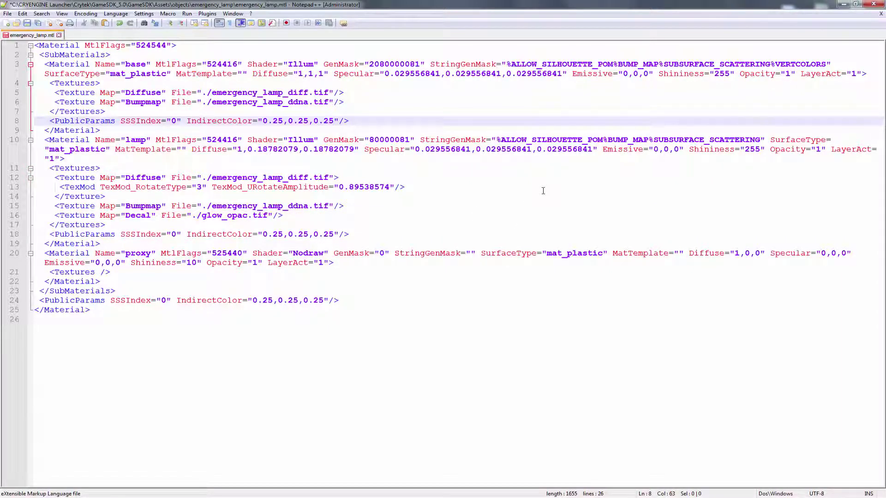
{"action": "key", "text": "ctrl+s"}
{"action": "left_click", "coordinate": [843, 5]}
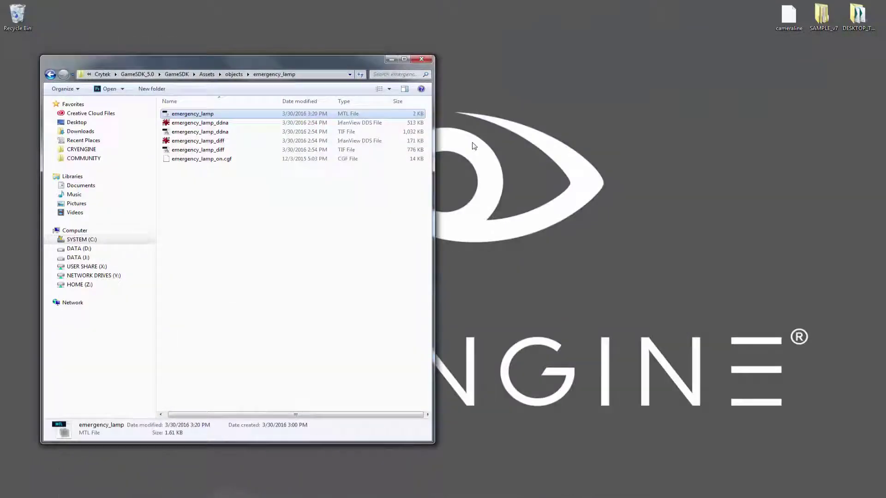
{"action": "left_click", "coordinate": [357, 267]}
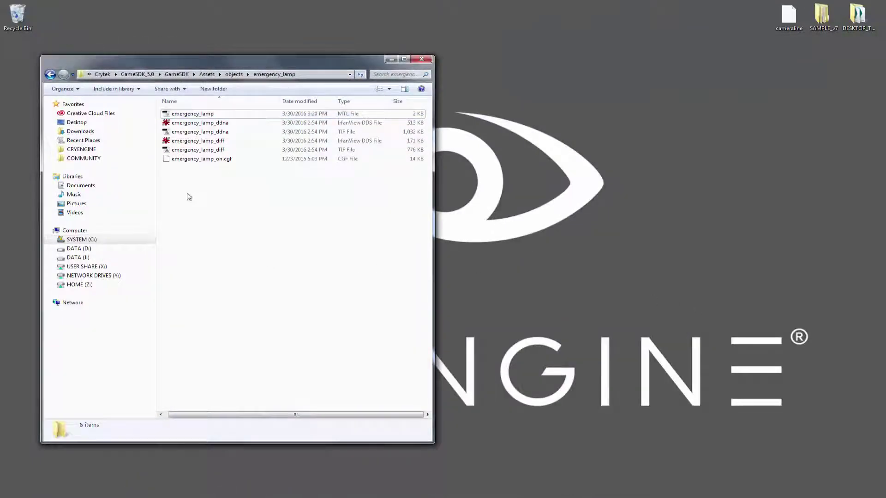
{"action": "left_click", "coordinate": [216, 160]}
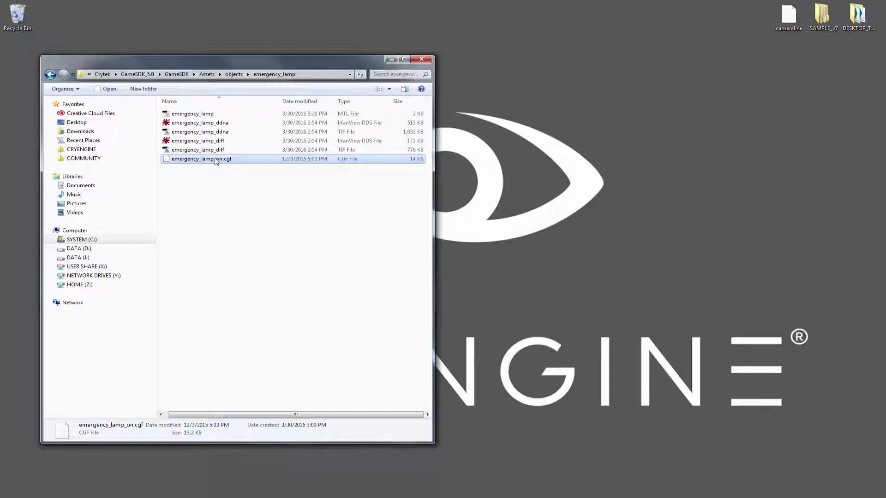
{"action": "left_click", "coordinate": [208, 123]}
{"action": "left_click", "coordinate": [170, 114]}
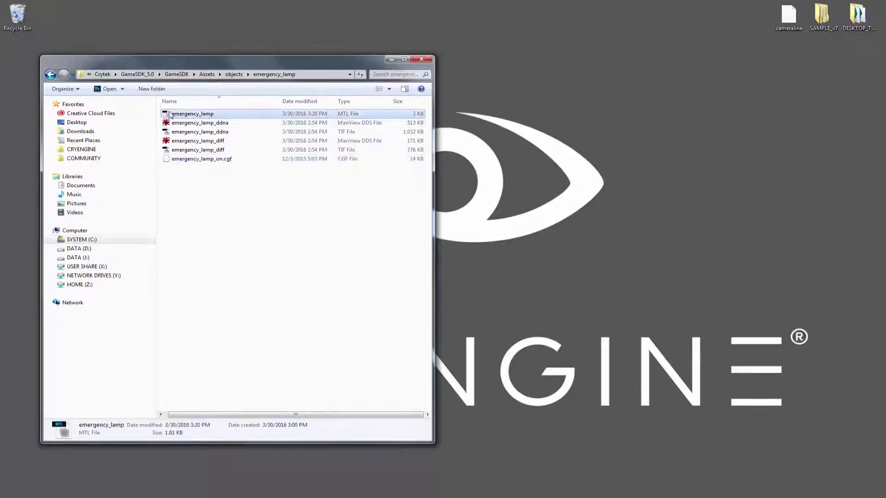
{"action": "left_click", "coordinate": [195, 160]}
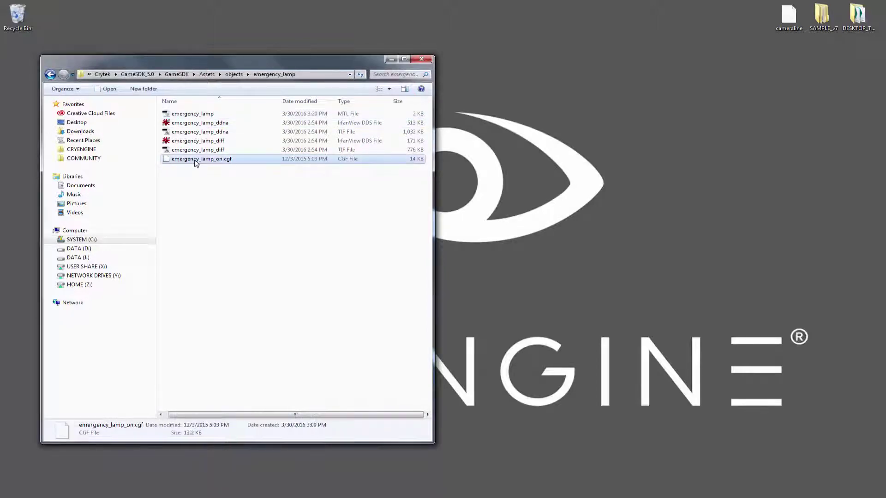
Step: Open a second file browser window beside the first and browse it to the Tools folder of CRYENGINE_5.0
{"action": "left_click", "coordinate": [267, 251]}
{"action": "key", "text": "ctrl+n"}
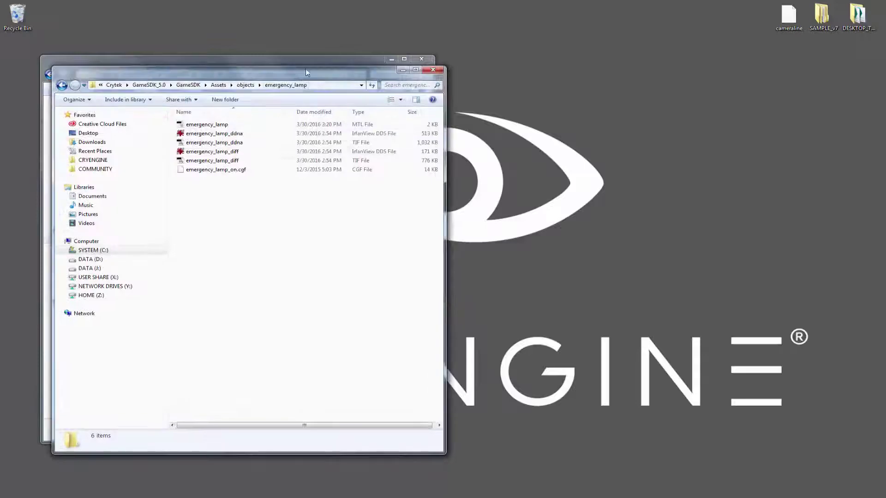
{"action": "left_click_drag", "start_coordinate": [306, 70], "coordinate": [683, 98]}
{"action": "left_click", "coordinate": [574, 113]}
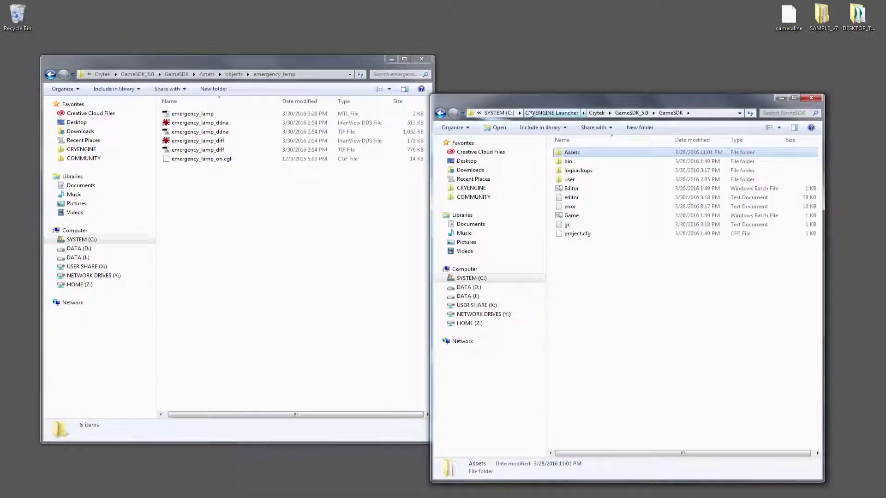
{"action": "left_click", "coordinate": [573, 113]}
{"action": "double_click", "coordinate": [576, 155]}
{"action": "double_click", "coordinate": [575, 154]}
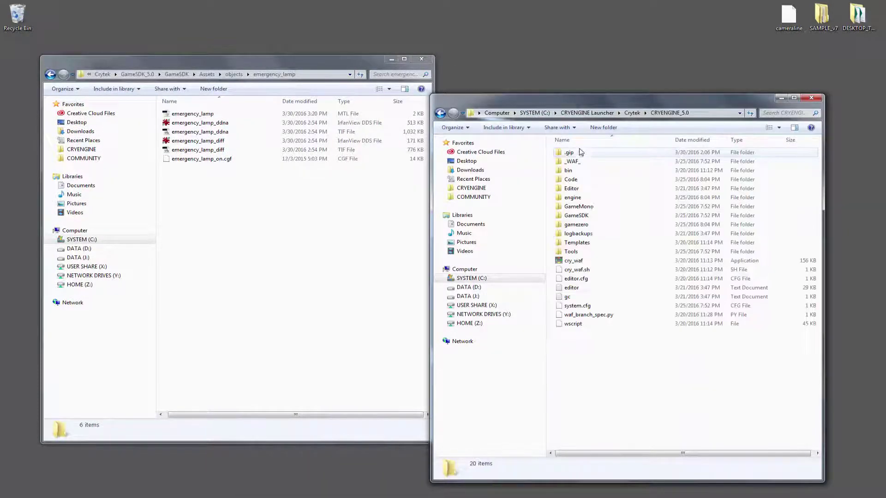
{"action": "left_click", "coordinate": [575, 253]}
{"action": "double_click", "coordinate": [575, 254]}
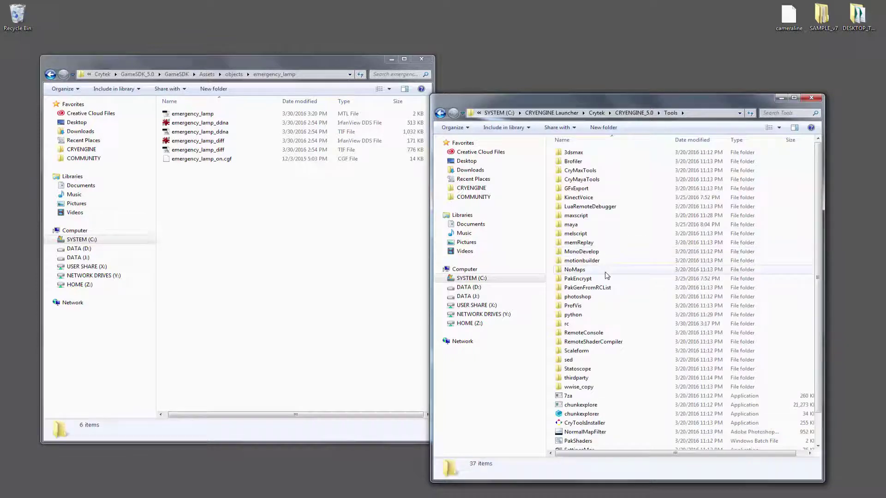
{"action": "scroll", "coordinate": [600, 275], "scroll_direction": "down", "scroll_amount": 2}
Step: Load emergency_lamp_on.cgf into chunkexplore, examine the material name in its MtlName chunk, and close the viewer
{"action": "left_click_drag", "start_coordinate": [202, 159], "coordinate": [614, 374]}
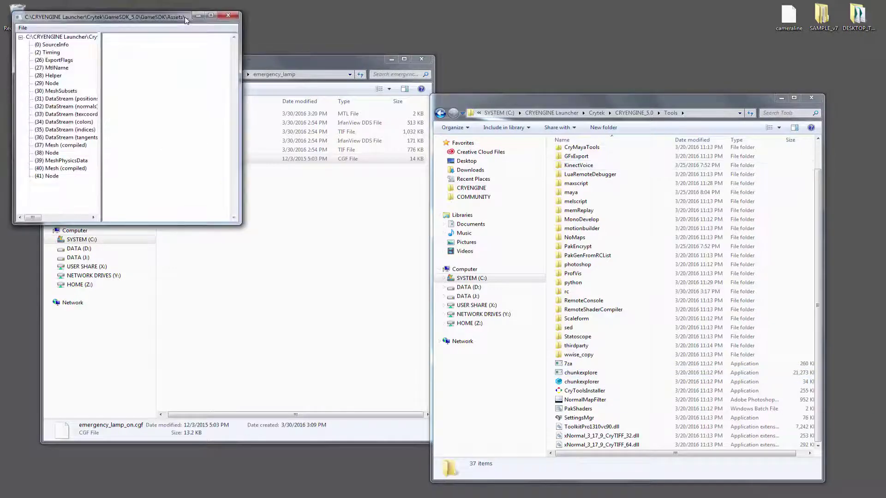
{"action": "left_click_drag", "start_coordinate": [185, 18], "coordinate": [723, 60]}
{"action": "left_click", "coordinate": [590, 110]}
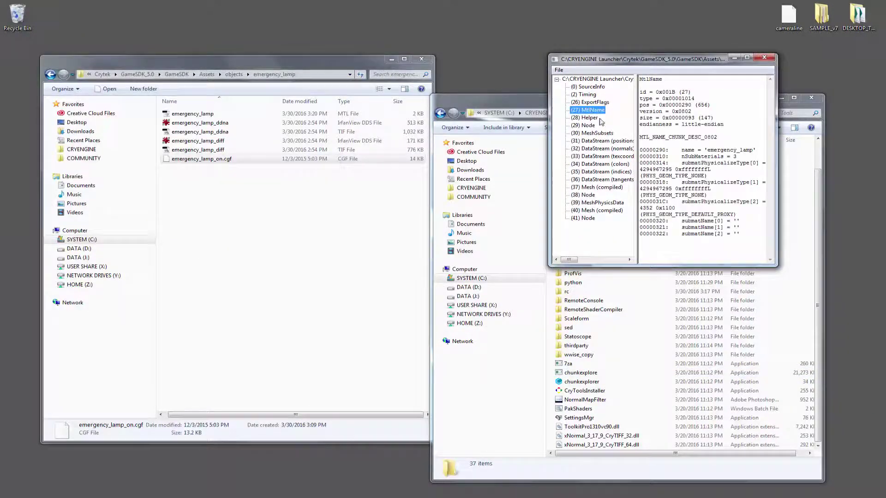
{"action": "left_click_drag", "start_coordinate": [549, 183], "coordinate": [415, 182]}
{"action": "left_click_drag", "start_coordinate": [622, 151], "coordinate": [573, 150]}
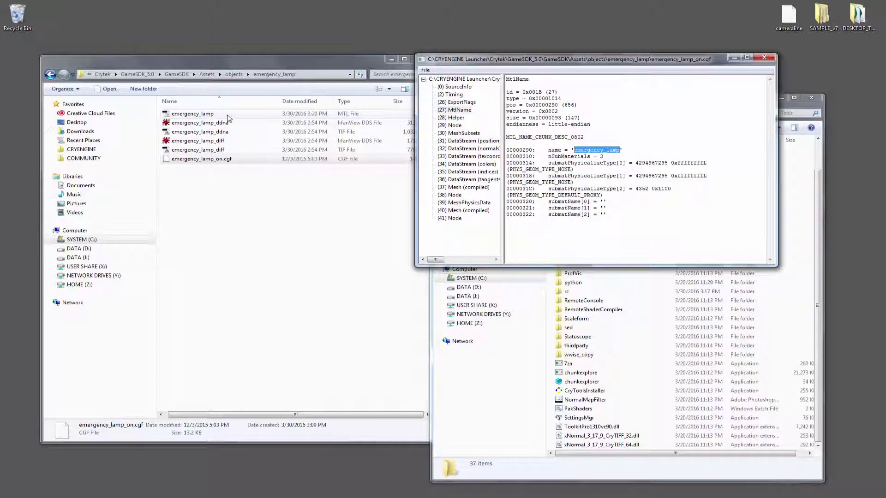
{"action": "left_click", "coordinate": [764, 57]}
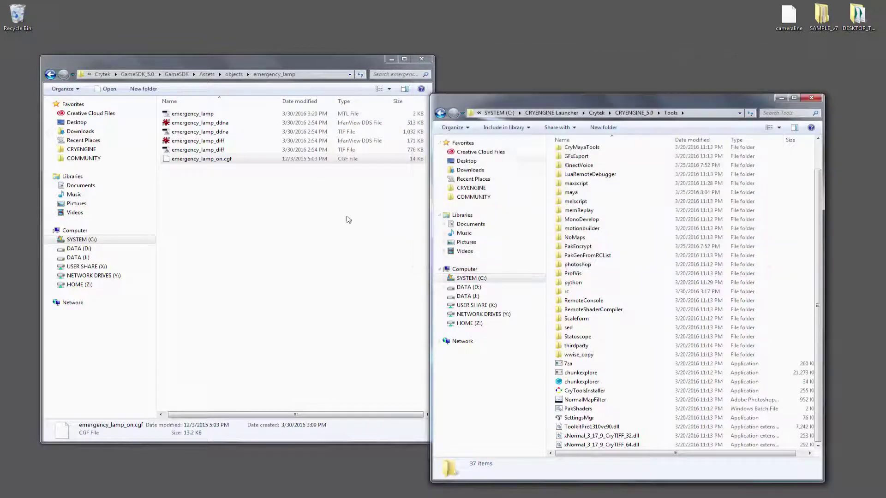
Step: Rename the emergency_lamp_on.cgf model file to tutorialLamp.cgf
{"action": "left_click", "coordinate": [258, 252]}
{"action": "left_click", "coordinate": [232, 158]}
{"action": "left_click", "coordinate": [189, 115]}
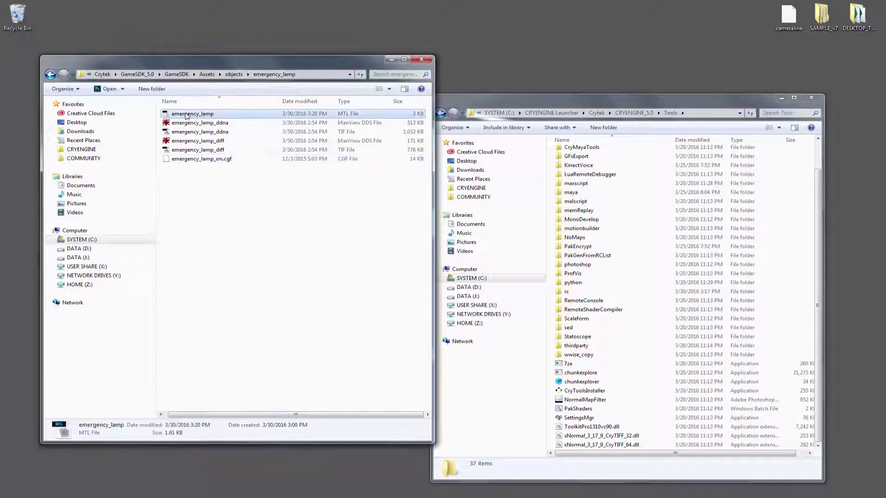
{"action": "left_click", "coordinate": [220, 160]}
{"action": "left_click", "coordinate": [223, 160]}
{"action": "left_click", "coordinate": [224, 158]}
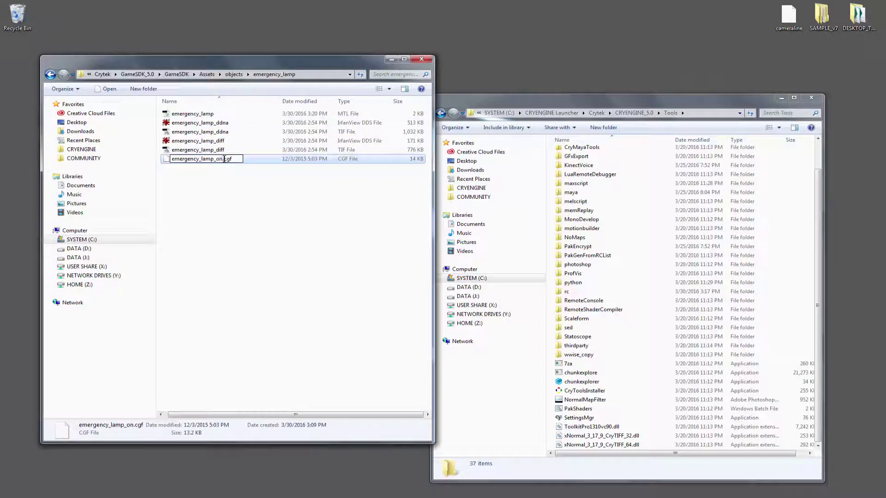
{"action": "left_click_drag", "start_coordinate": [225, 159], "coordinate": [70, 159]}
{"action": "type", "text": "tutori"}
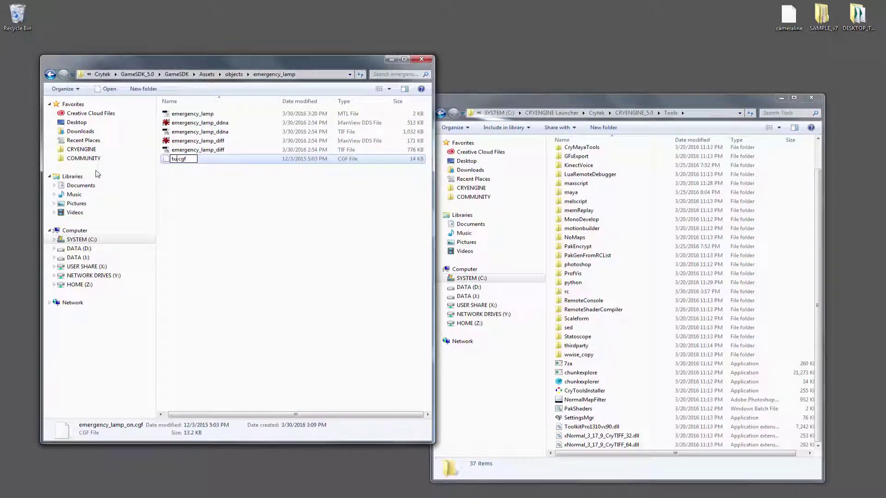
{"action": "type", "text": "alLamp"}
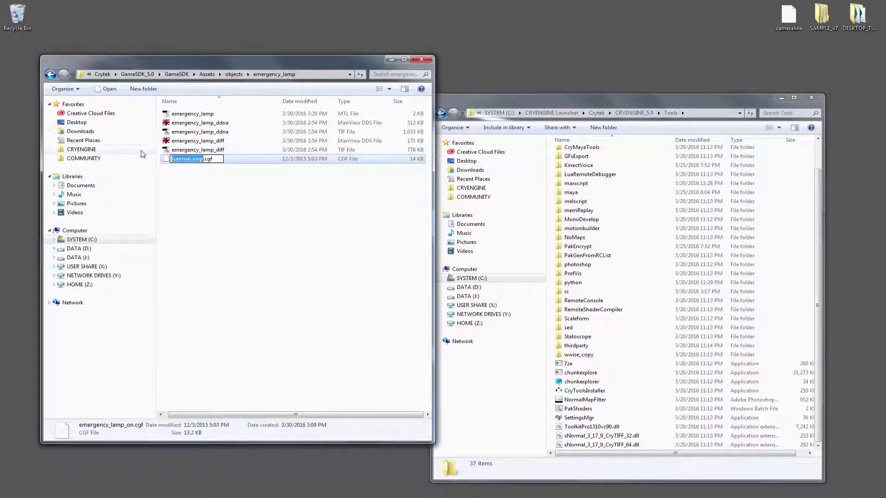
{"action": "left_click", "coordinate": [220, 217]}
Step: Rename the emergency_lamp material file to tutorialLamp
{"action": "left_click", "coordinate": [198, 115]}
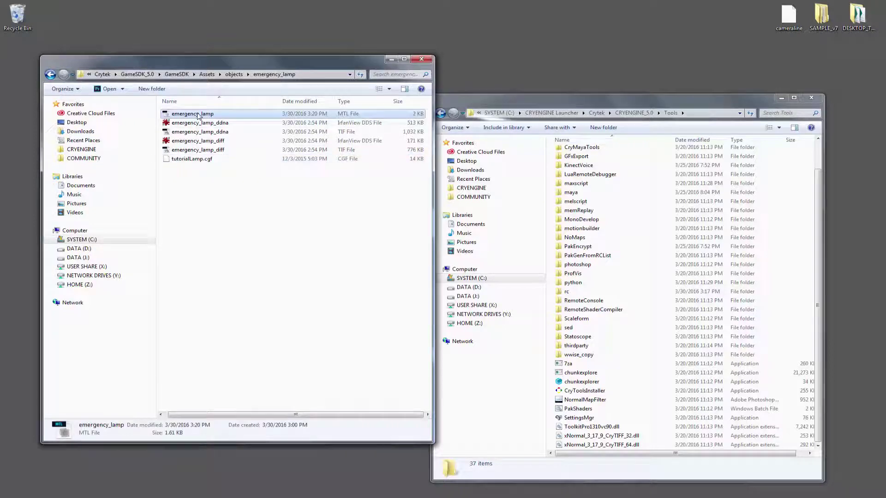
{"action": "left_click", "coordinate": [197, 115]}
{"action": "type", "text": "tutorialLamp"}
{"action": "left_click", "coordinate": [285, 229]}
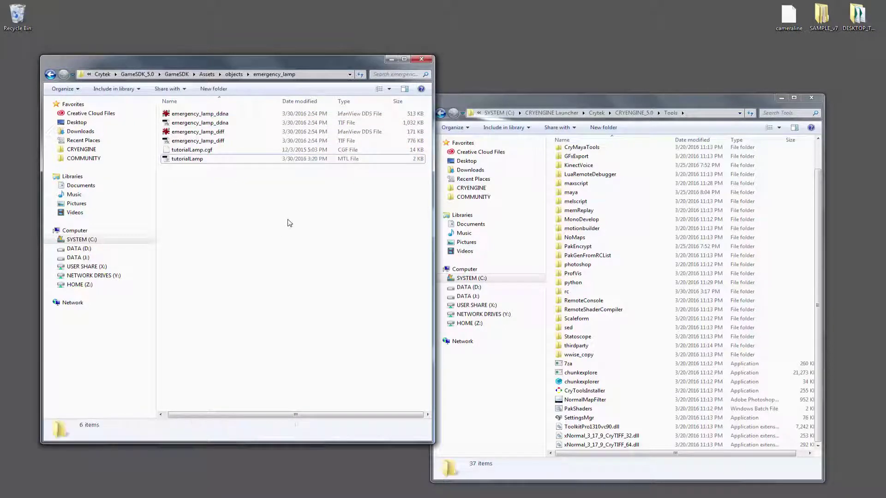
{"action": "left_click", "coordinate": [197, 149]}
{"action": "left_click", "coordinate": [208, 172]}
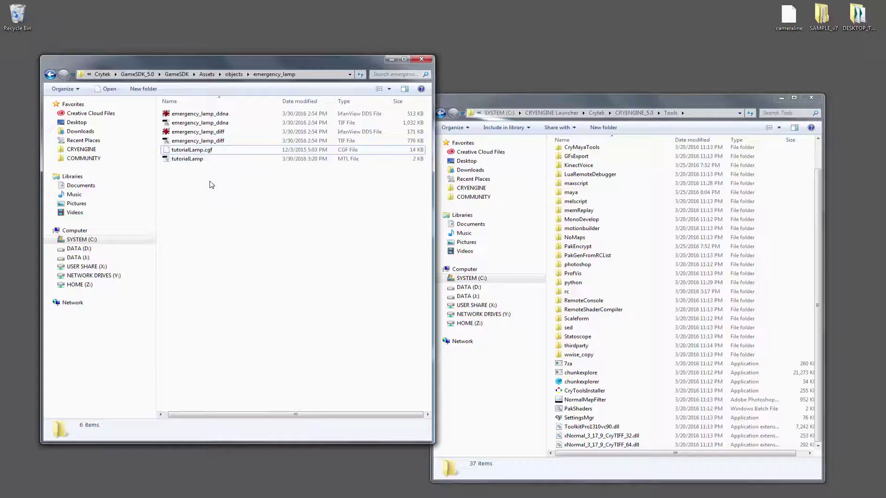
Step: Switch to the CRYENGINE Launcher, start the GameSDK project in the Sandbox editor, and minimize the launcher
{"action": "left_click", "coordinate": [168, 497]}
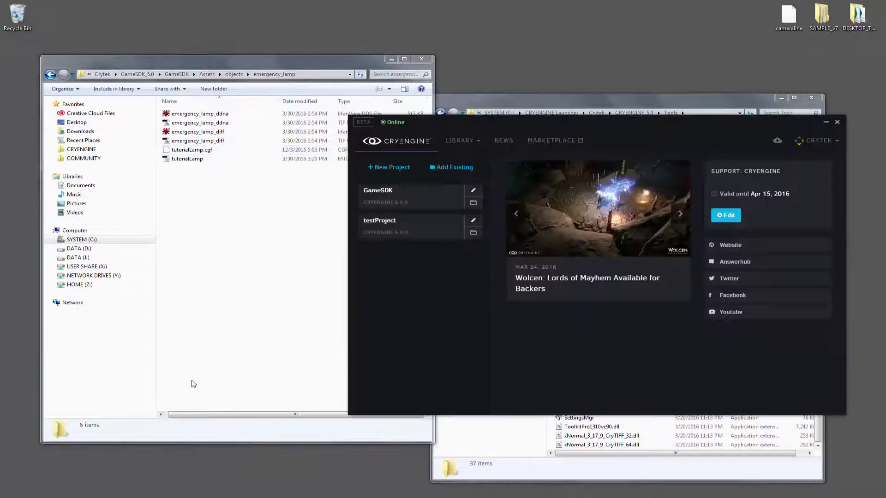
{"action": "left_click", "coordinate": [401, 207]}
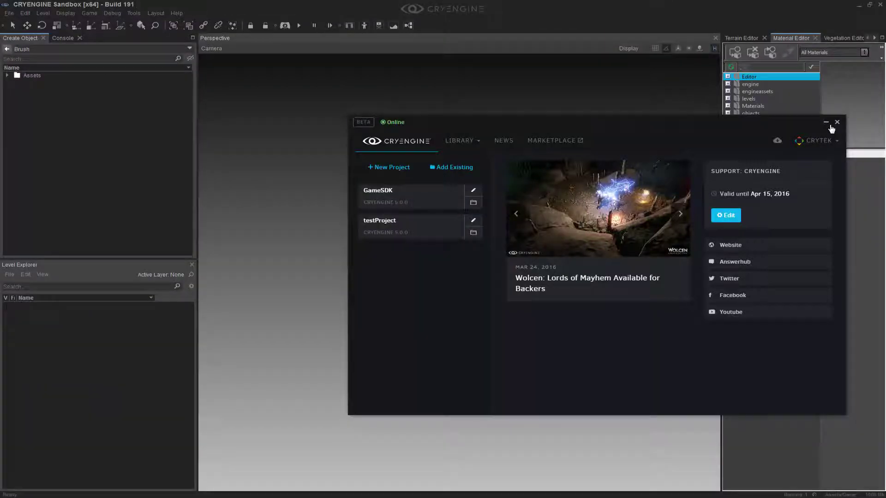
{"action": "left_click", "coordinate": [826, 122]}
Step: Open the PIT_BLANK level from the contentExample folder
{"action": "left_click", "coordinate": [9, 13]}
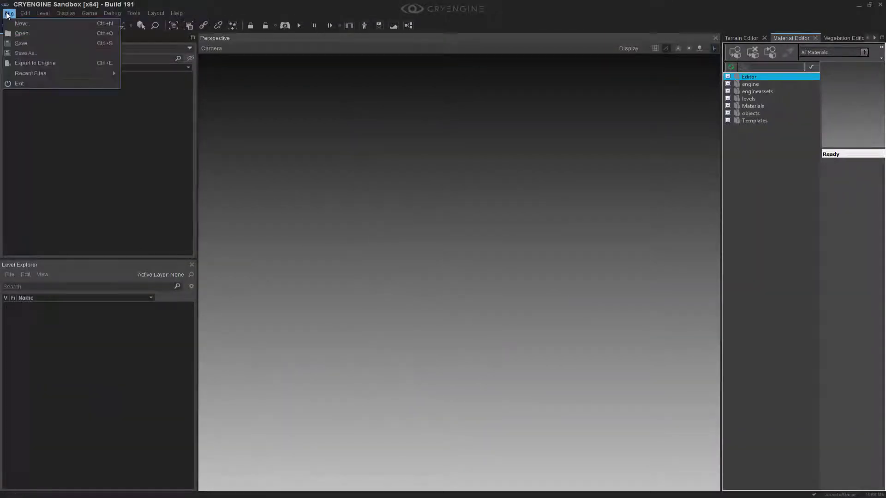
{"action": "left_click", "coordinate": [14, 33]}
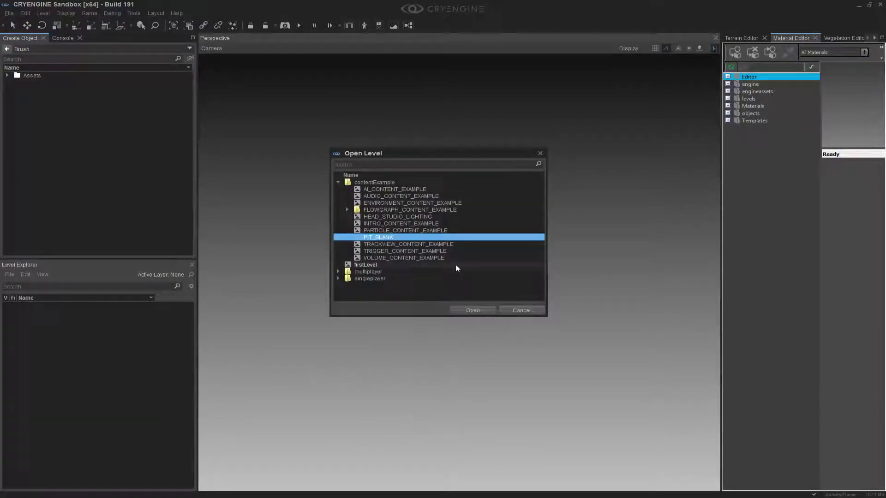
{"action": "double_click", "coordinate": [386, 238]}
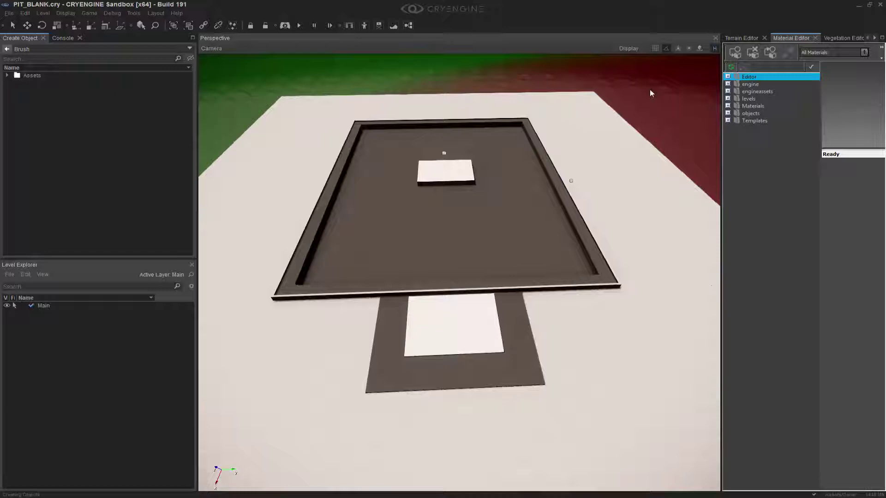
Step: Turn off the Terrain render type in the perspective viewport's display options
{"action": "left_click", "coordinate": [628, 48]}
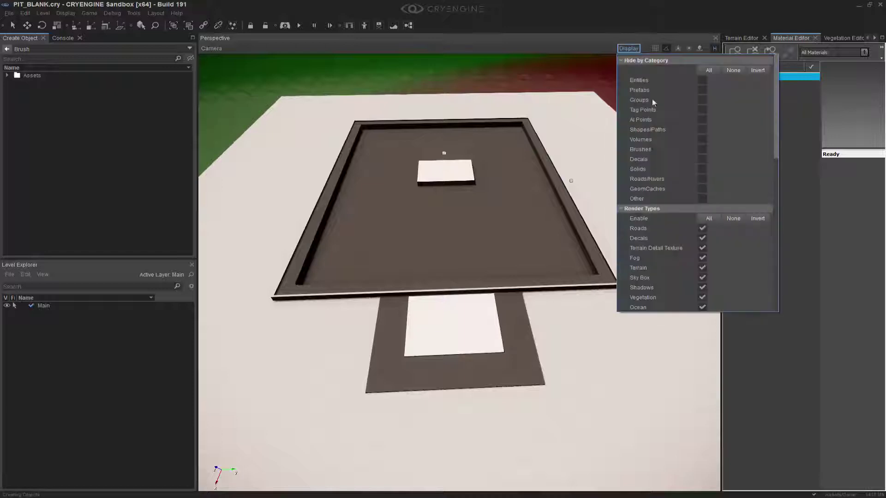
{"action": "left_click", "coordinate": [703, 269]}
{"action": "right_click_drag", "start_coordinate": [597, 300], "coordinate": [597, 279]}
{"action": "scroll", "coordinate": [597, 279], "scroll_direction": "up", "scroll_amount": 5}
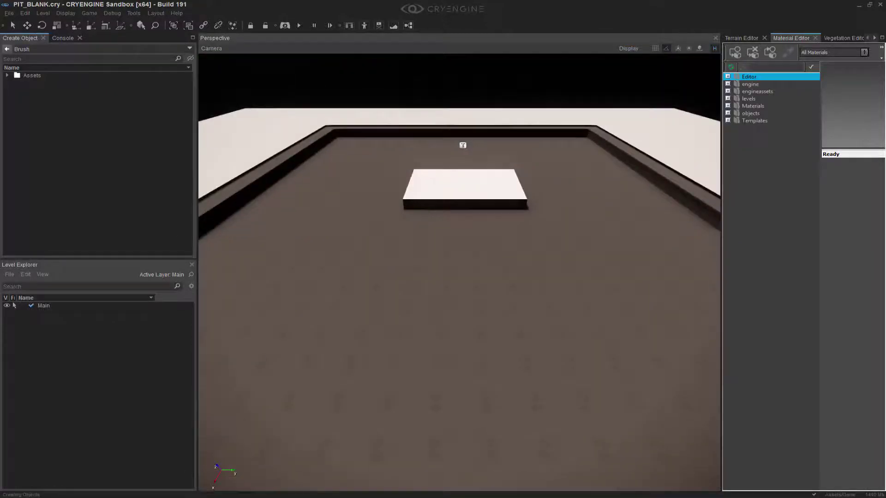
Step: Select all the pit level's objects in the viewport and freeze them
{"action": "scroll", "coordinate": [617, 313], "scroll_direction": "down", "scroll_amount": 5}
{"action": "left_click_drag", "start_coordinate": [251, 142], "coordinate": [677, 417]}
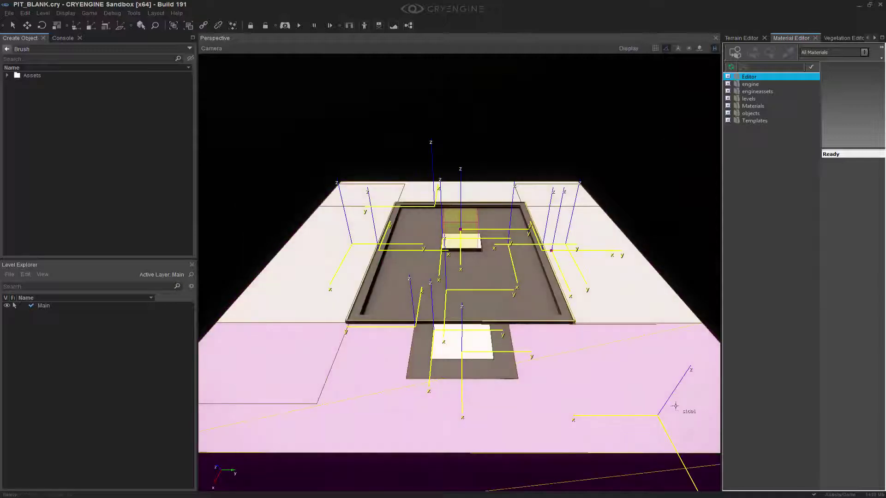
{"action": "key", "text": "f"}
{"action": "scroll", "coordinate": [617, 272], "scroll_direction": "up", "scroll_amount": 5}
{"action": "right_click_drag", "start_coordinate": [592, 243], "coordinate": [589, 317]}
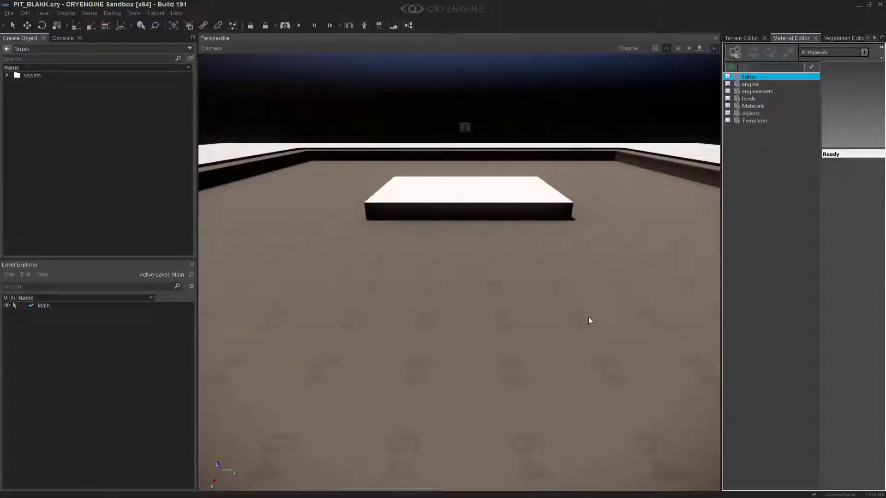
Step: Place the brush tutorialLamp.cgf from Assets/objects/emergency_lamp on the pit floor in front of the white platform
{"action": "left_click", "coordinate": [6, 50]}
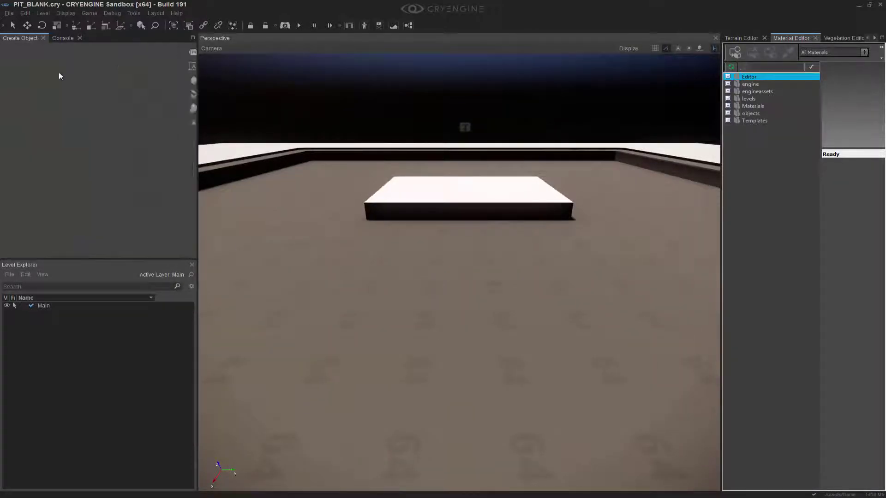
{"action": "left_click", "coordinate": [27, 83]}
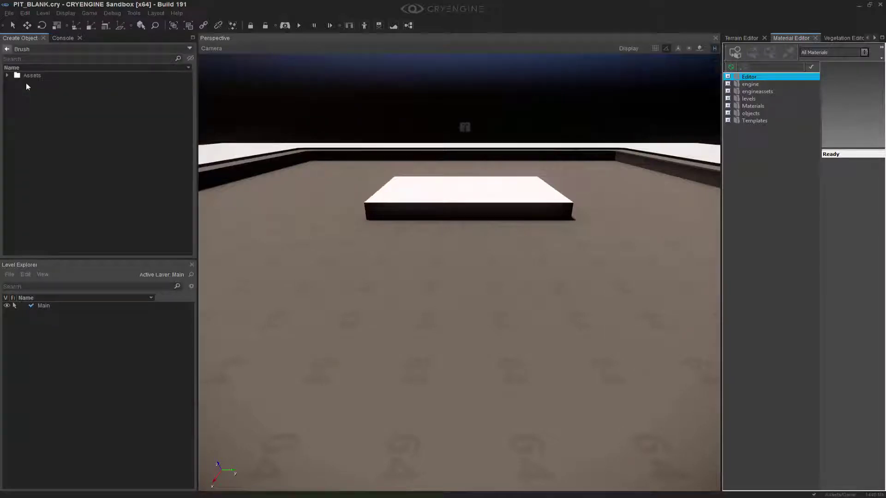
{"action": "left_click", "coordinate": [7, 75]}
{"action": "left_click", "coordinate": [16, 82]}
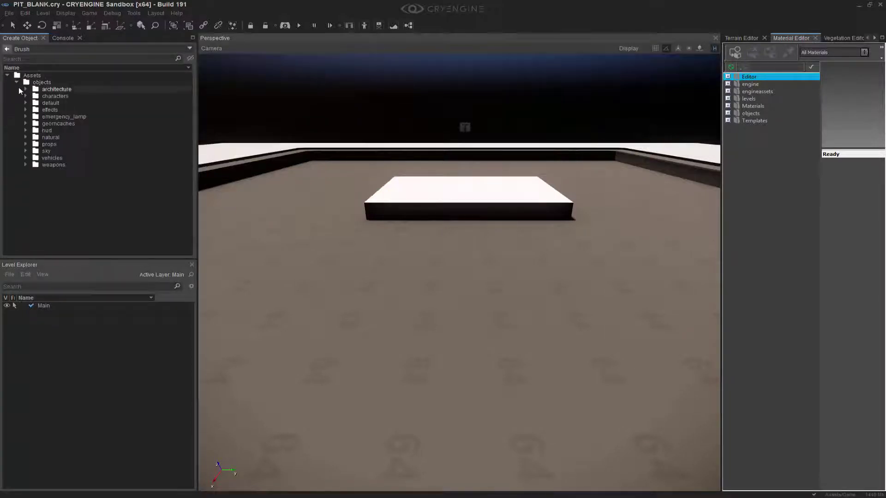
{"action": "left_click", "coordinate": [26, 116]}
{"action": "left_click", "coordinate": [63, 123]}
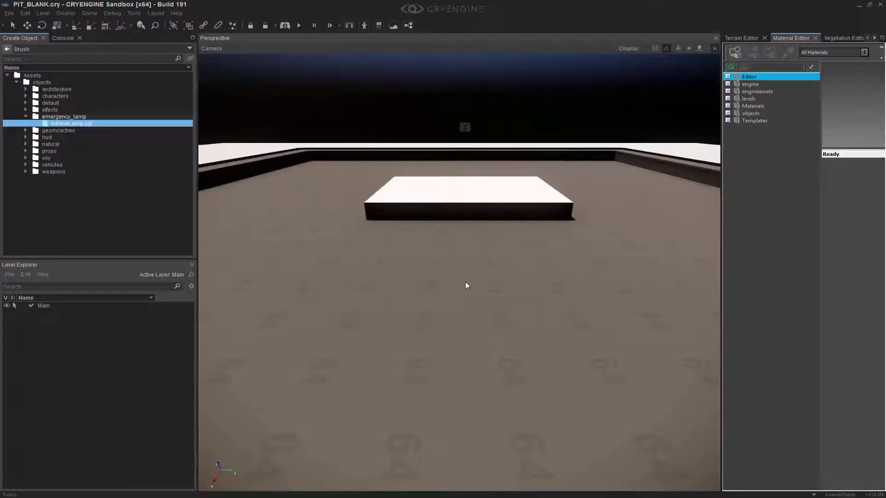
{"action": "right_click_drag", "start_coordinate": [465, 282], "coordinate": [471, 259]}
{"action": "left_click_drag", "start_coordinate": [552, 344], "coordinate": [656, 392]}
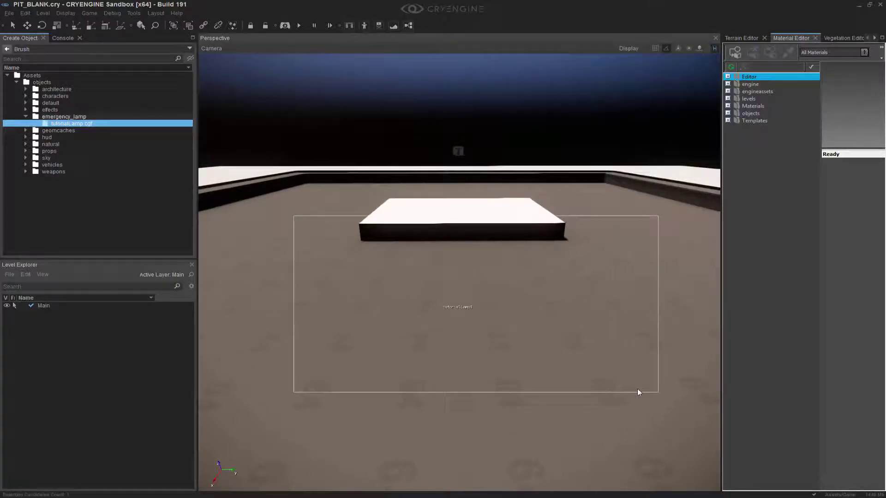
Step: Reposition the lamp brush on the pit floor and raise it along Z above the floor
{"action": "left_click_drag", "start_coordinate": [462, 305], "coordinate": [420, 291]}
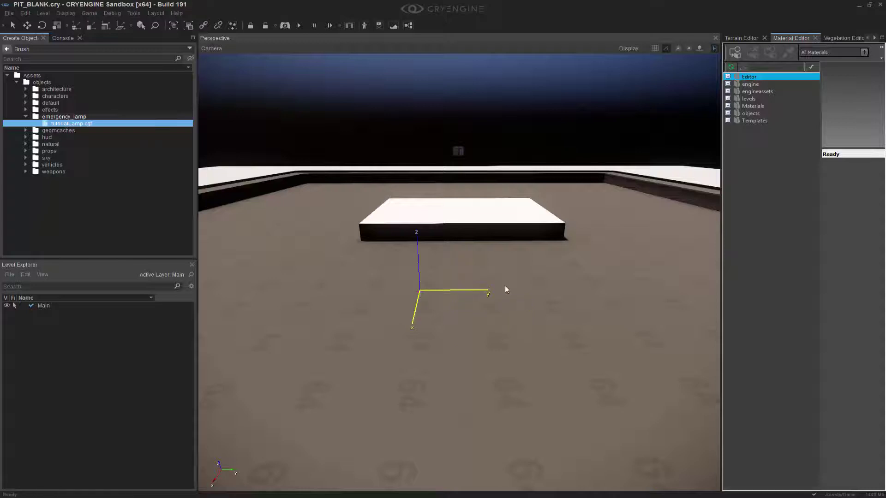
{"action": "left_click", "coordinate": [419, 291]}
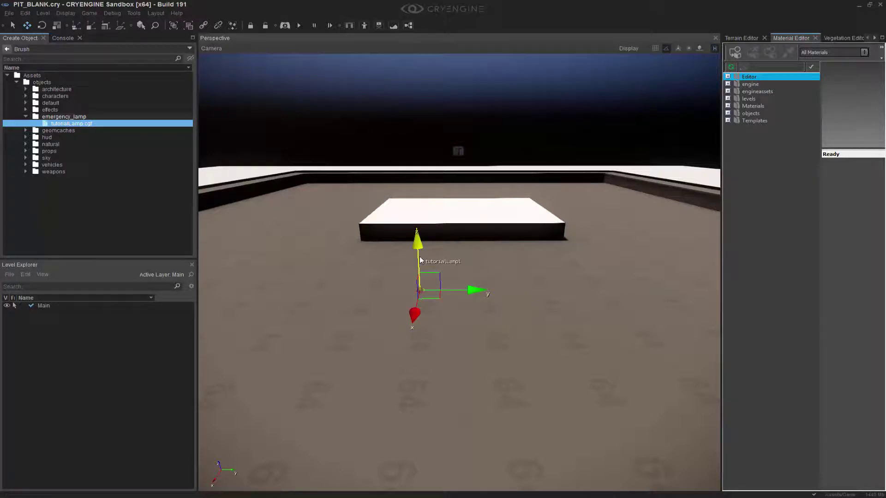
{"action": "left_click_drag", "start_coordinate": [420, 260], "coordinate": [416, 177]}
Step: Scale the lamp up uniformly and rotate it about the X axis until it stands upright
{"action": "key", "text": "3"}
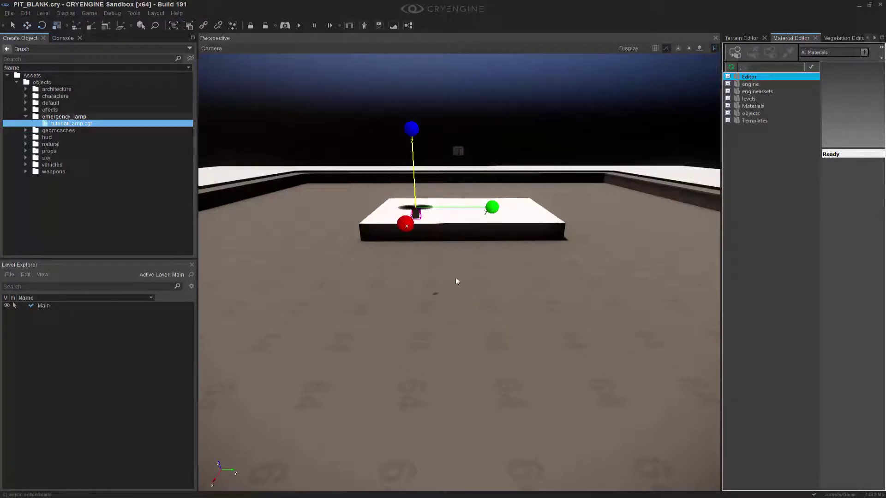
{"action": "key", "text": "3"}
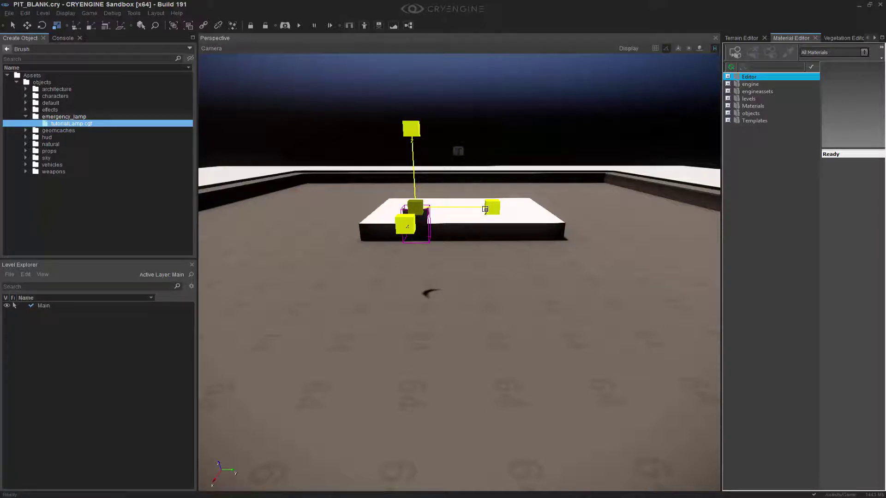
{"action": "key", "text": "2"}
{"action": "left_click_drag", "start_coordinate": [405, 223], "coordinate": [386, 144]}
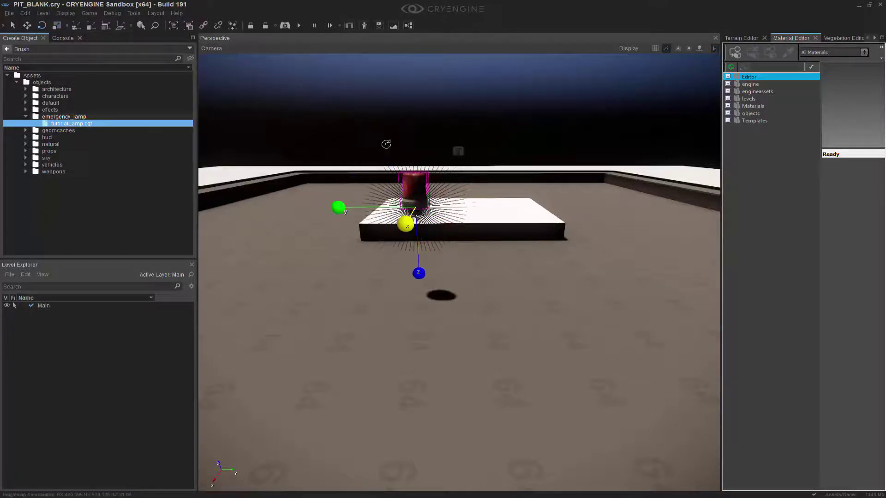
Step: Examine the lamp up close in the viewport to check how its material and textures are rendered
{"action": "right_click_drag", "start_coordinate": [387, 144], "coordinate": [521, 129]}
{"action": "key", "text": "a"}
{"action": "key", "text": "w"}
{"action": "key", "text": "w"}
{"action": "middle_click_drag", "start_coordinate": [521, 129], "coordinate": [429, 137]}
{"action": "right_click_drag", "start_coordinate": [544, 240], "coordinate": [544, 218]}
{"action": "middle_click_drag", "start_coordinate": [543, 217], "coordinate": [507, 175]}
{"action": "key", "text": "a"}
{"action": "right_click_drag", "start_coordinate": [543, 218], "coordinate": [606, 243]}
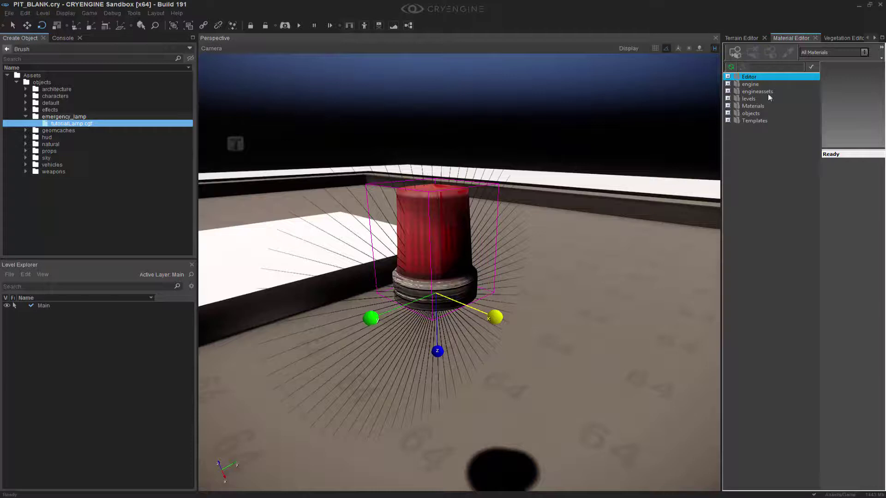
Step: Pick the lamp's material from the viewport into the Material Editor and widen the editor to show its settings
{"action": "left_click", "coordinate": [788, 52]}
{"action": "left_click", "coordinate": [438, 256]}
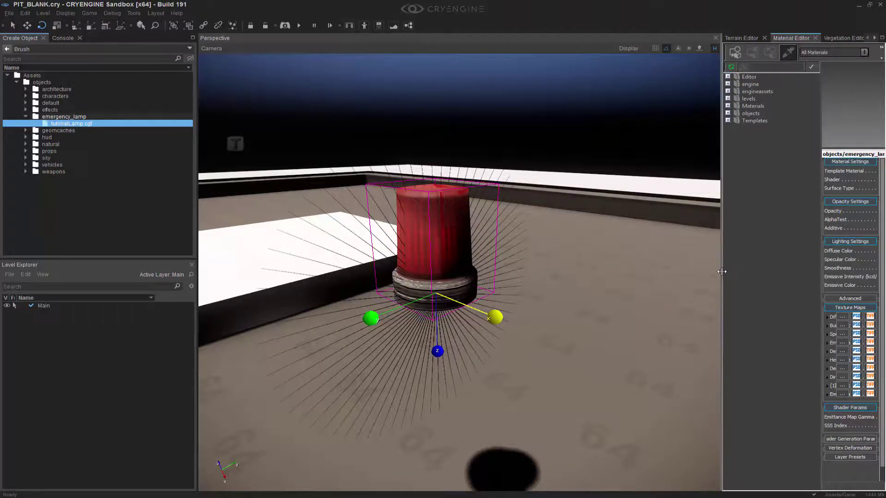
{"action": "left_click_drag", "start_coordinate": [722, 272], "coordinate": [565, 271]}
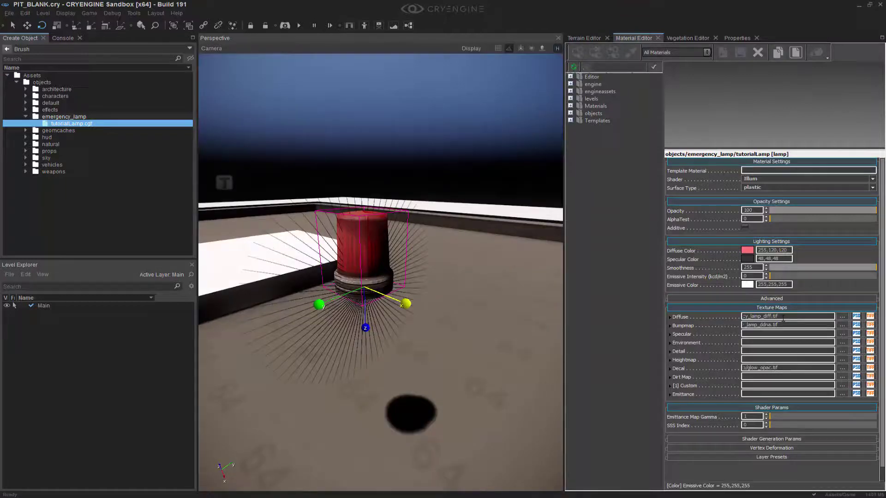
Step: Examine the texture paths and previews of the lamp material's Diffuse, Bumpmap and Decal maps
{"action": "left_click", "coordinate": [783, 317]}
{"action": "mouse_move", "coordinate": [731, 329]}
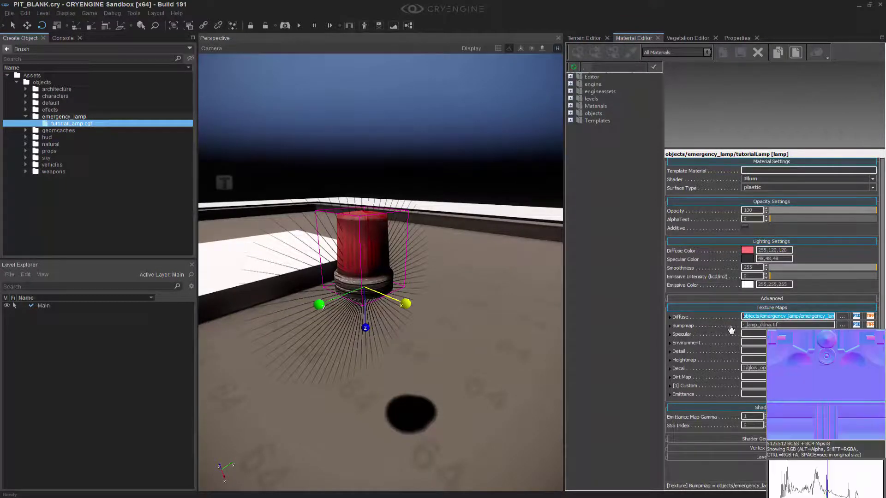
{"action": "left_click_drag", "start_coordinate": [760, 326], "coordinate": [664, 318]}
{"action": "left_click", "coordinate": [761, 325]}
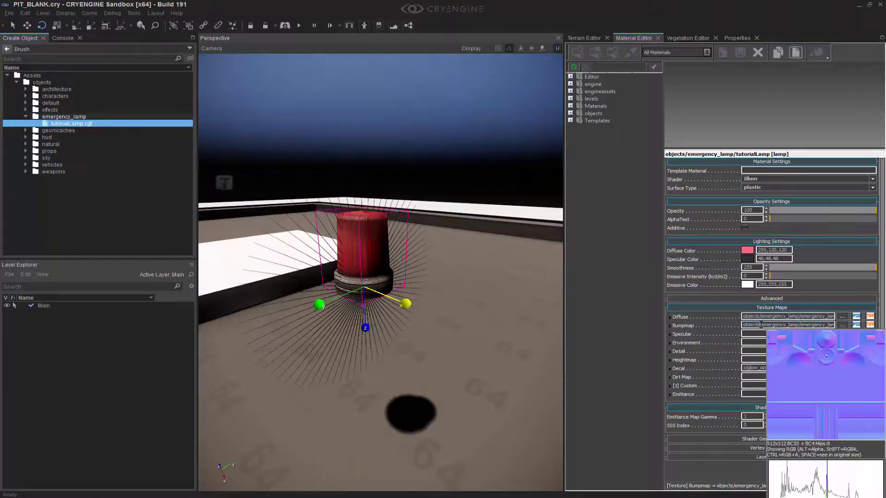
{"action": "left_click_drag", "start_coordinate": [754, 370], "coordinate": [726, 371]}
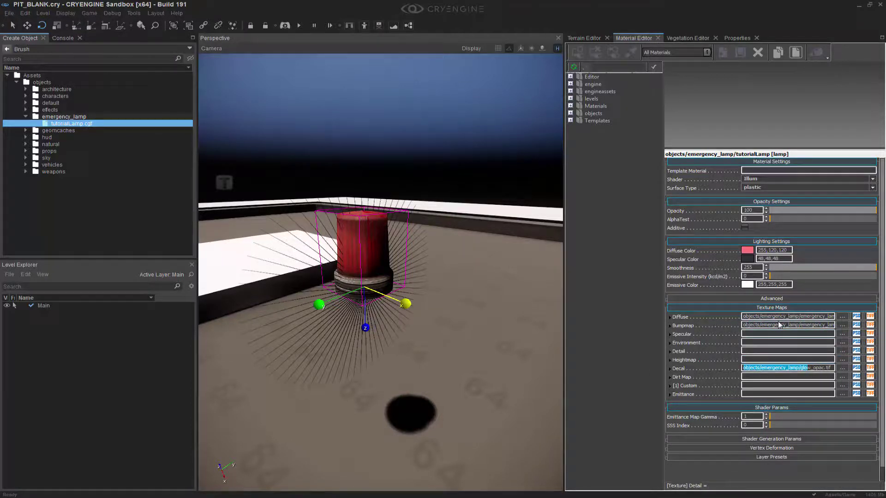
{"action": "left_click", "coordinate": [766, 326]}
{"action": "mouse_move", "coordinate": [772, 318]}
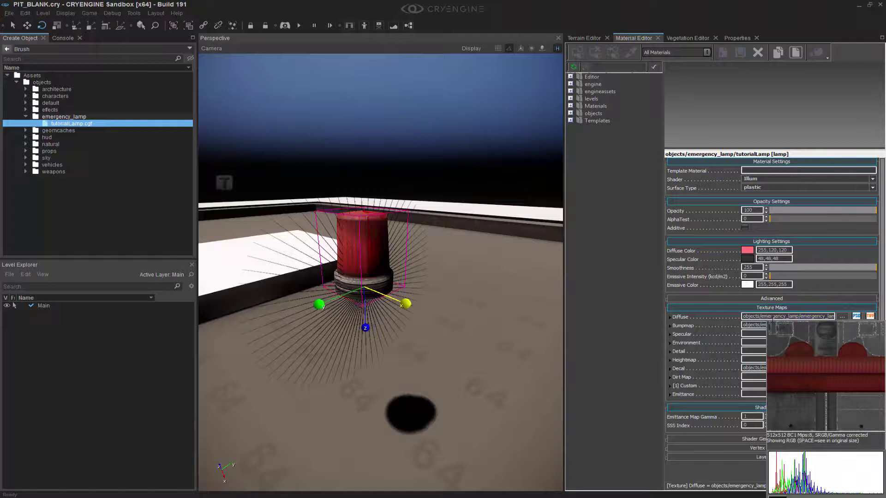
{"action": "right_click_drag", "start_coordinate": [416, 200], "coordinate": [469, 232]}
{"action": "key", "text": "s"}
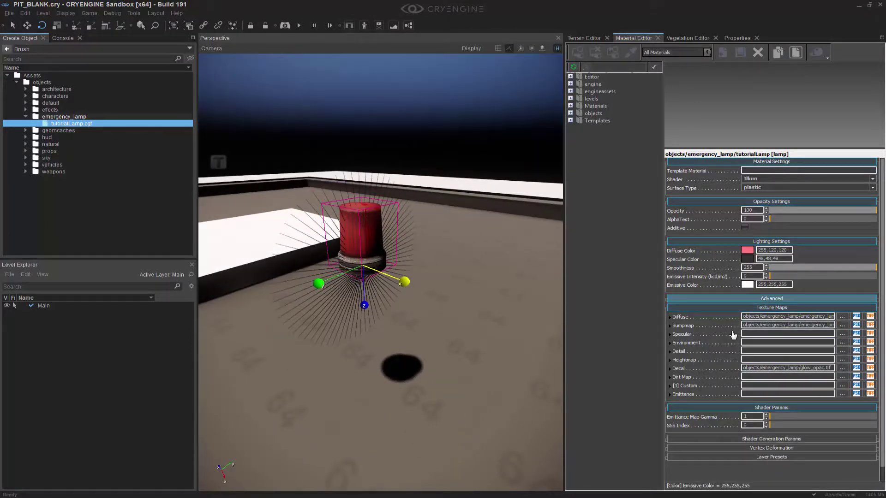
{"action": "mouse_move", "coordinate": [730, 330]}
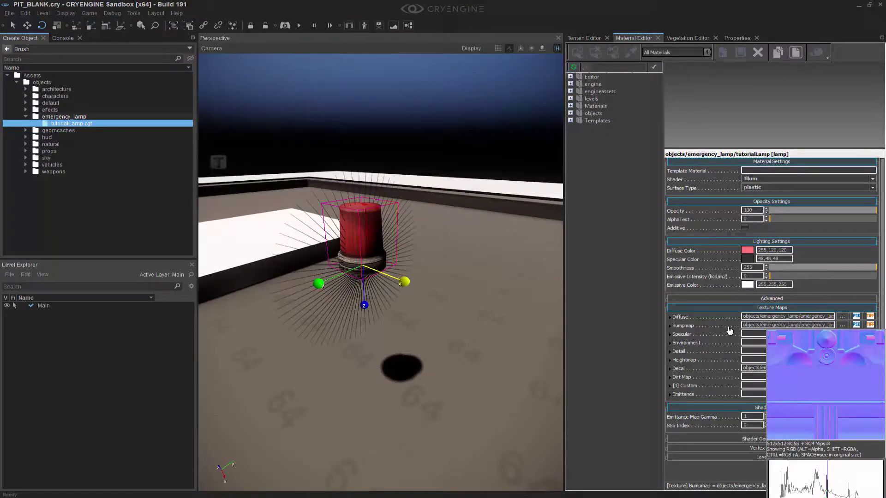